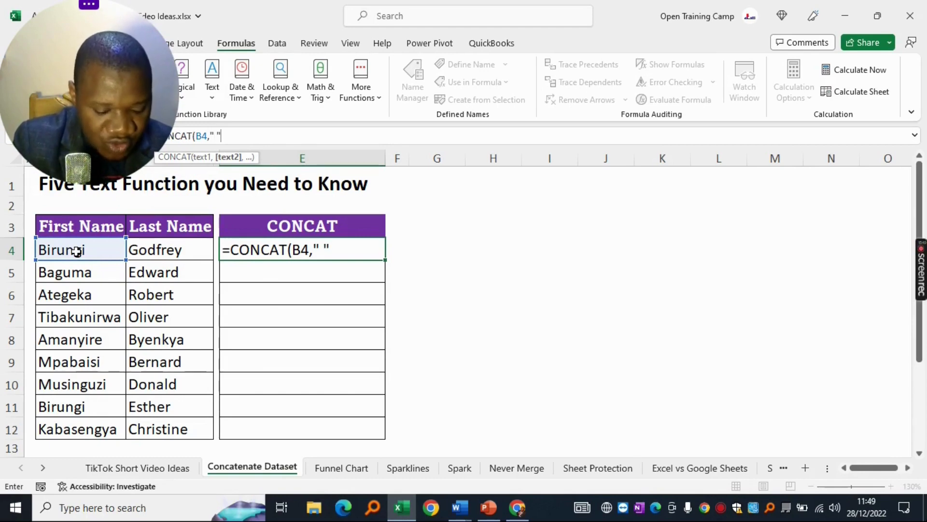
- Complete the CONCAT formula in E4 as =CONCAT(B4," ",C4) to join first and last name with a space
text(,)
click(175, 250)
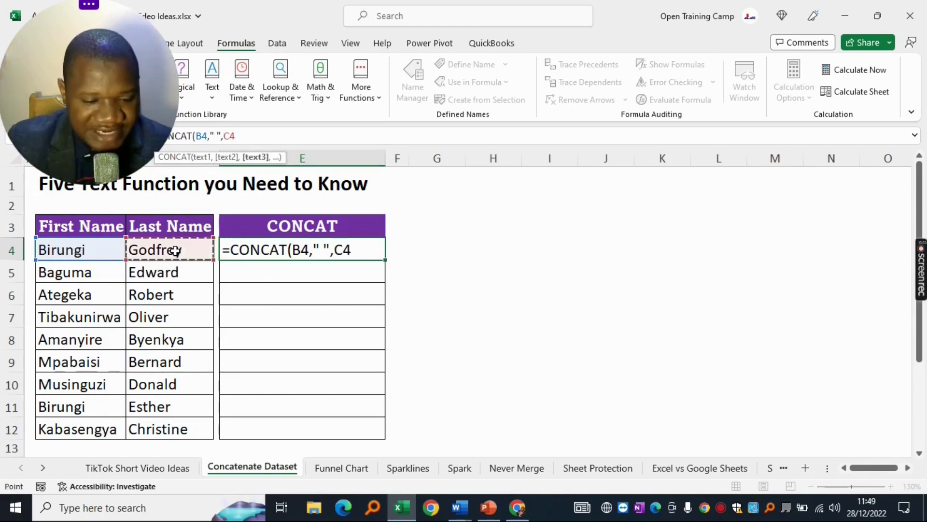
text())
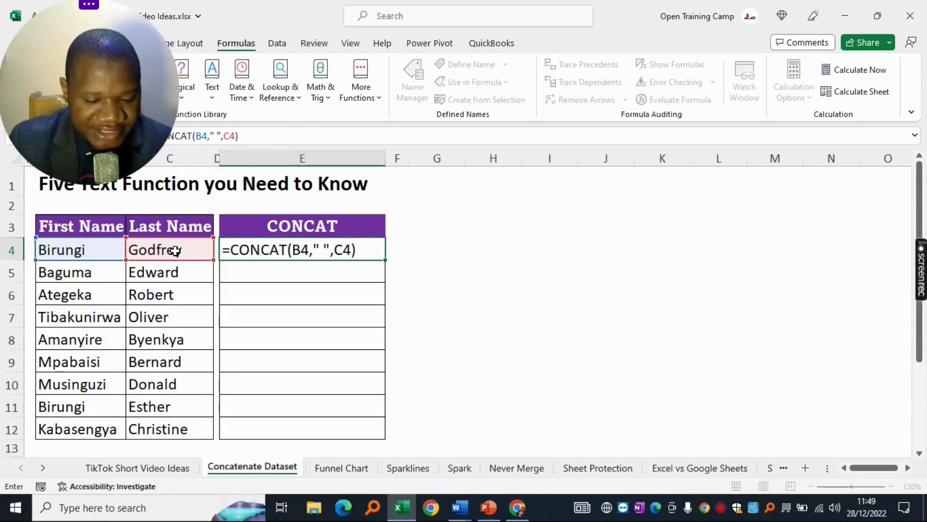
key(Return)
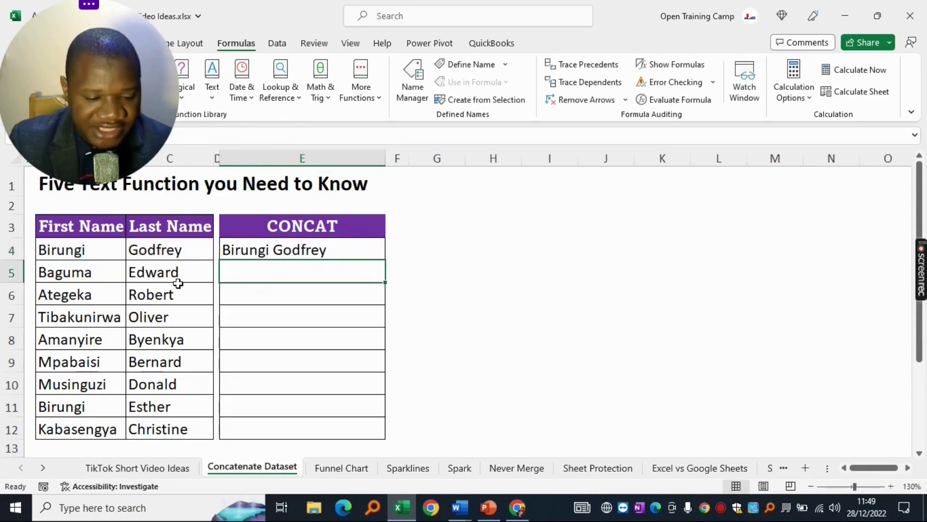
- Fill the CONCAT formula from E4 down through E12
click(256, 249)
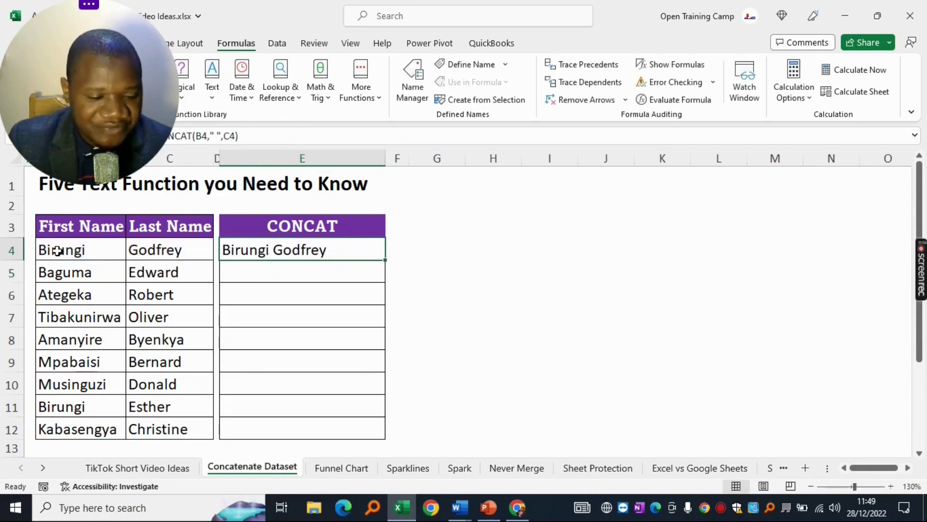
drag(57, 251, 146, 249)
click(306, 248)
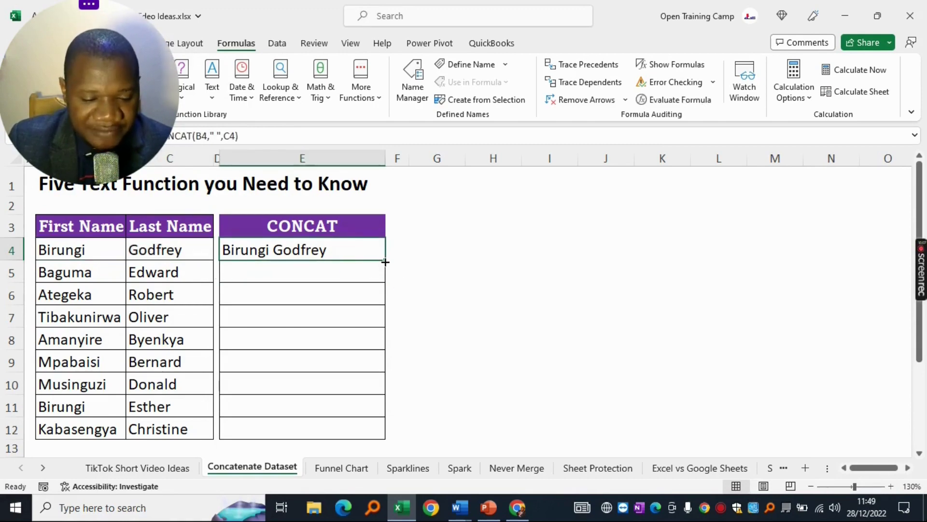
drag(384, 260, 386, 439)
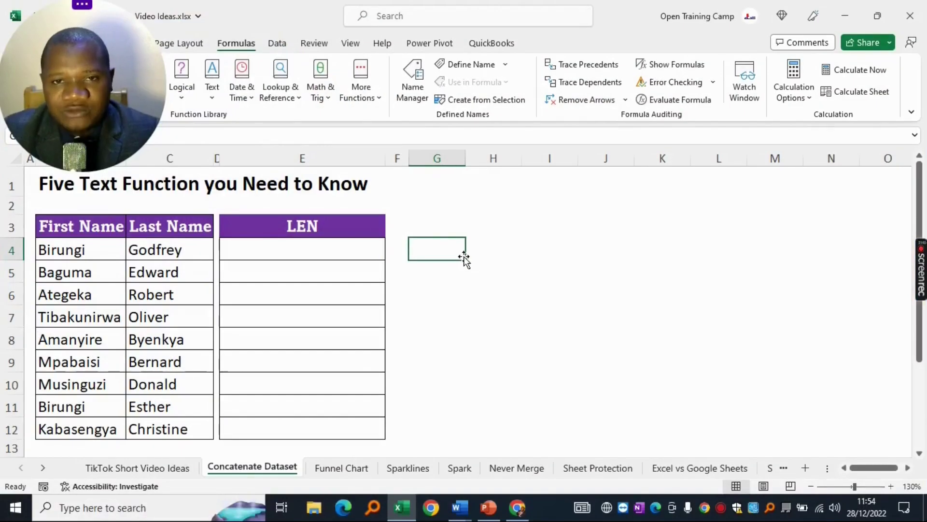
- Enter =LEN(C4) in E4 to count the characters of the first row's last name
drag(165, 249, 154, 429)
click(272, 248)
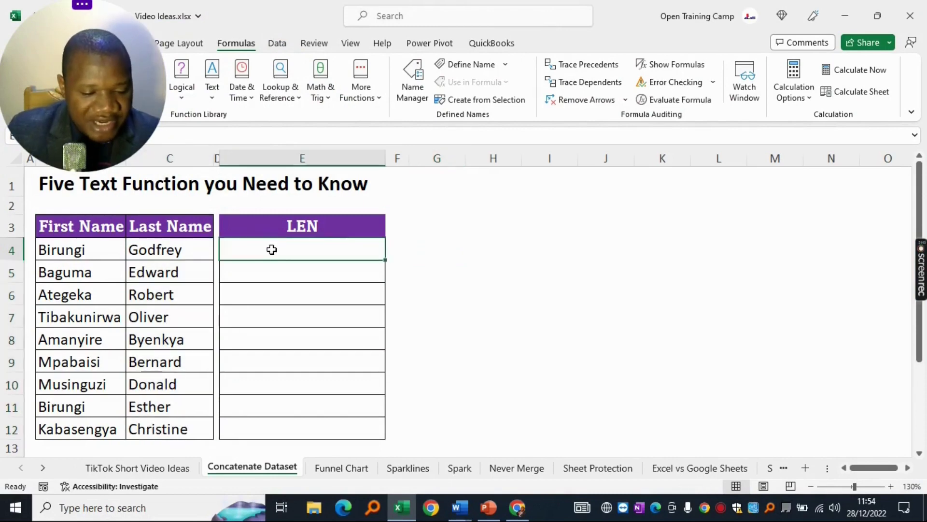
text(=LEN()
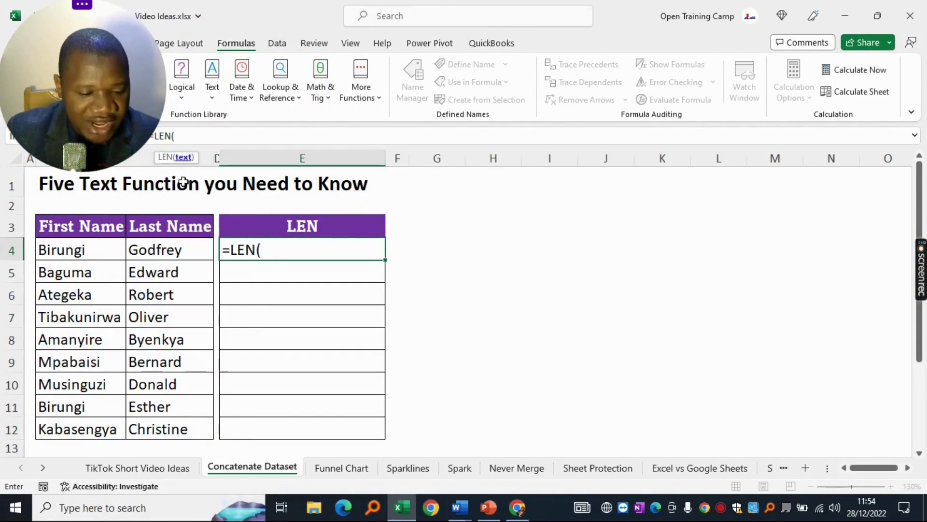
click(157, 249)
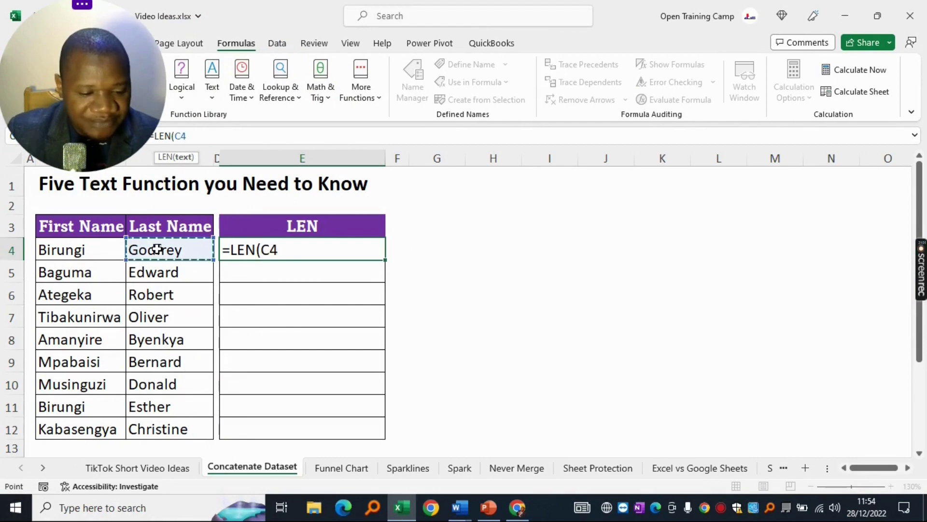
text())
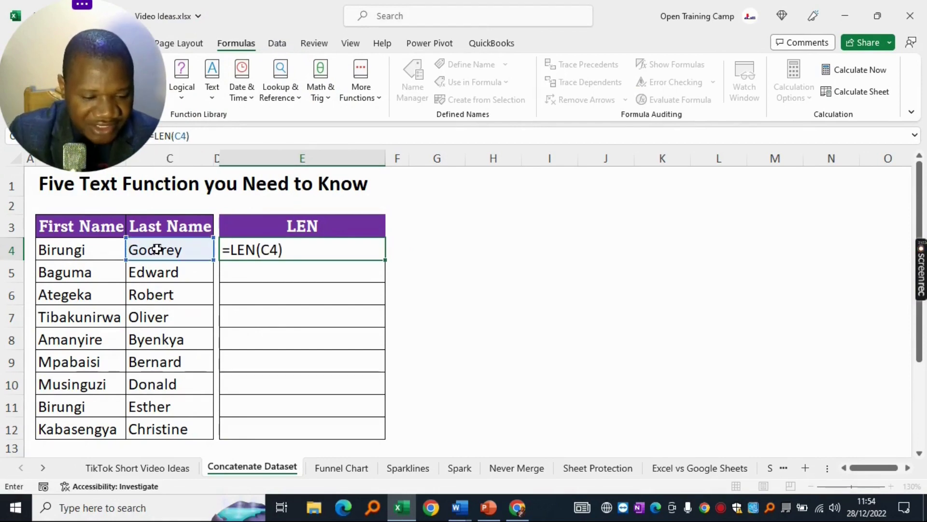
key(Return)
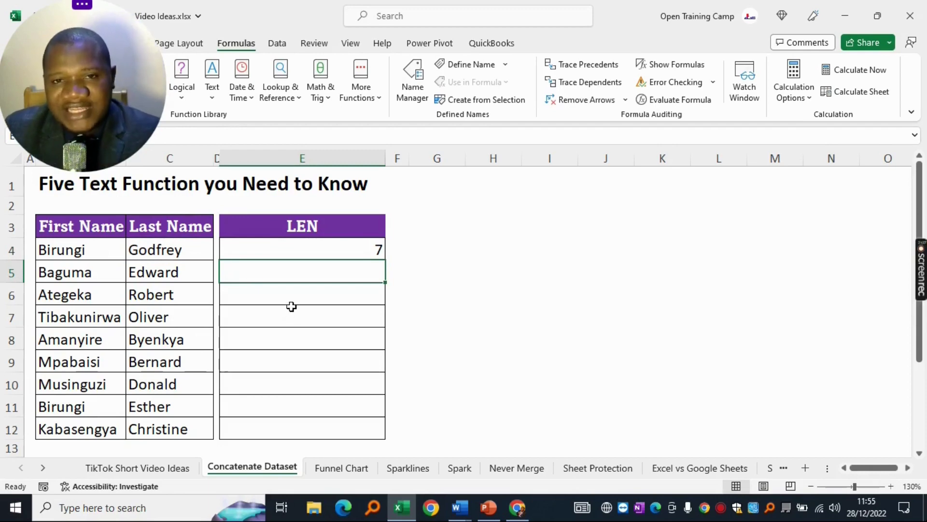
- Copy the LEN formula in E4 down the LEN column to row 12
click(159, 250)
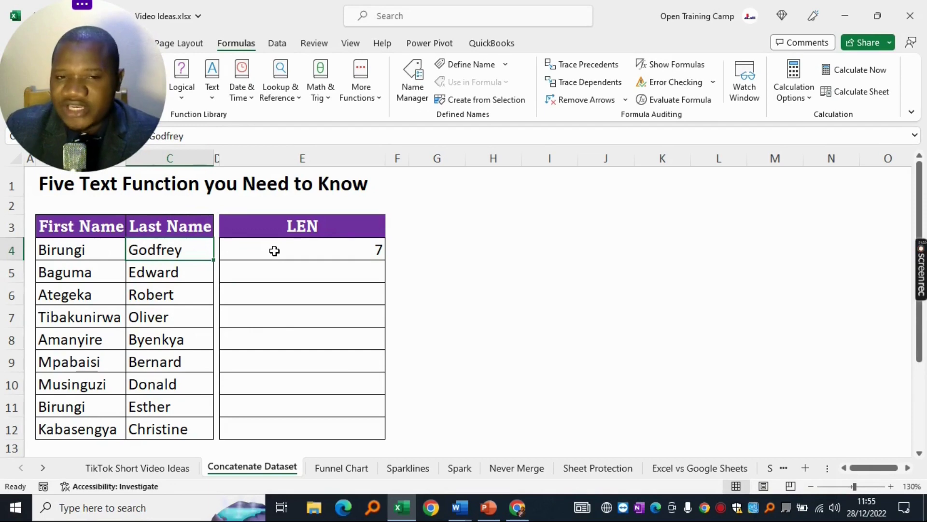
click(350, 255)
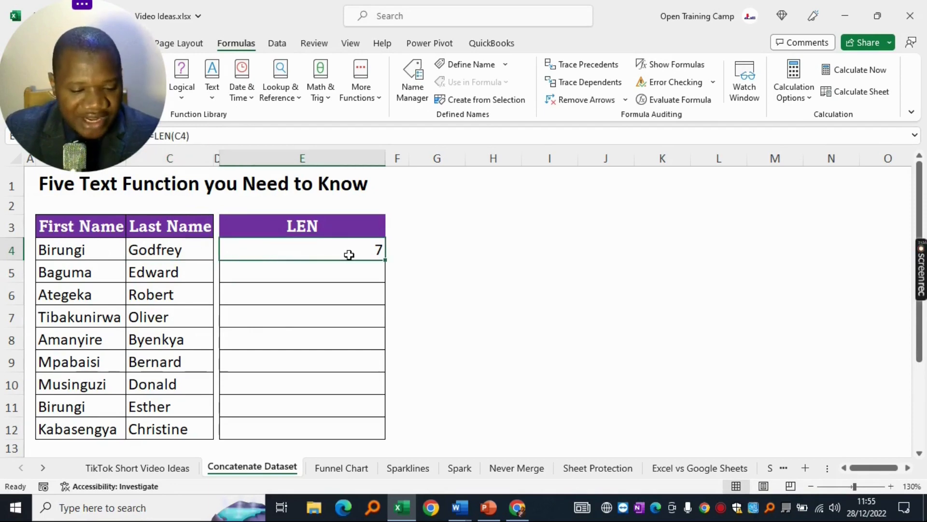
drag(385, 260, 378, 429)
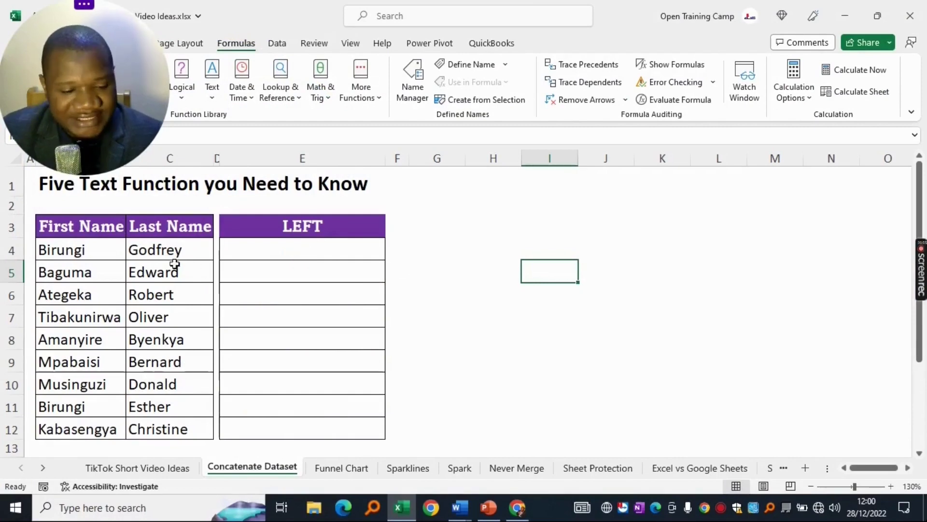
- Enter =LEFT(C4,2) in E4 to extract the first two characters of the last name
drag(161, 244, 165, 429)
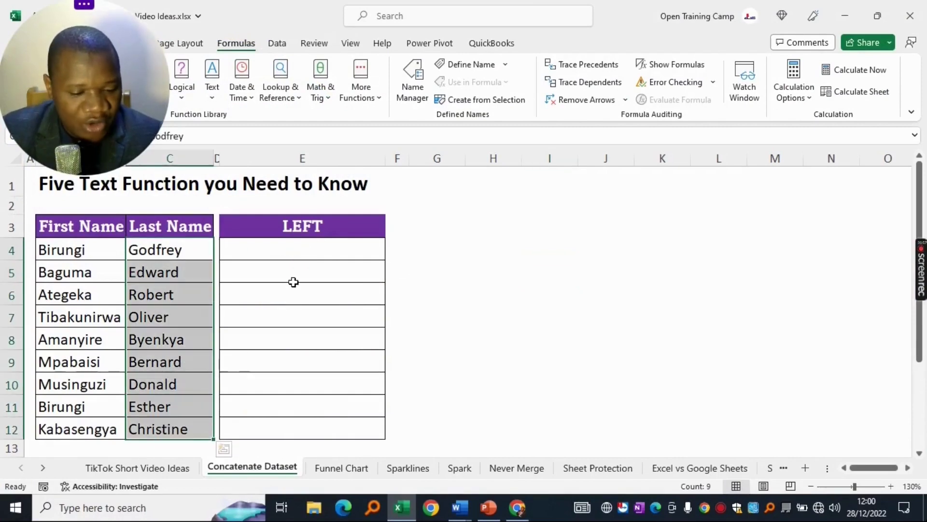
click(289, 245)
text(=)
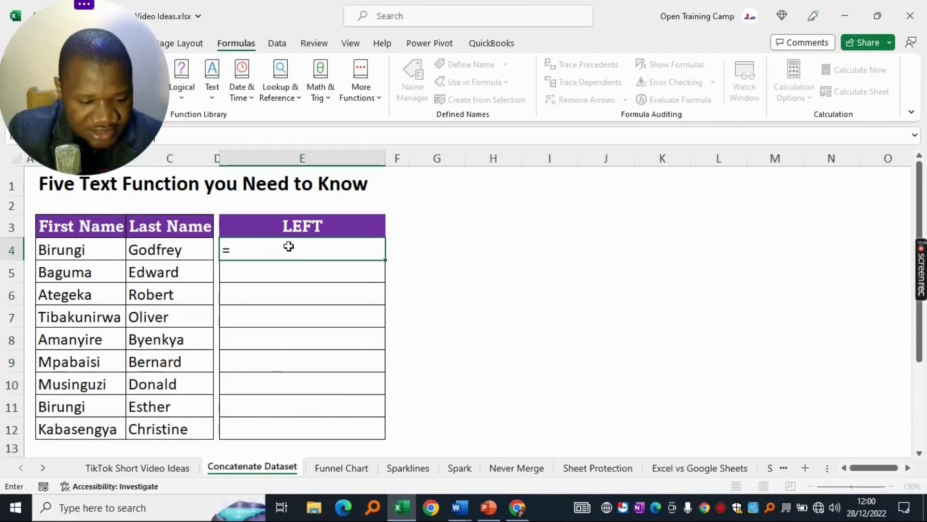
text(LEFT()
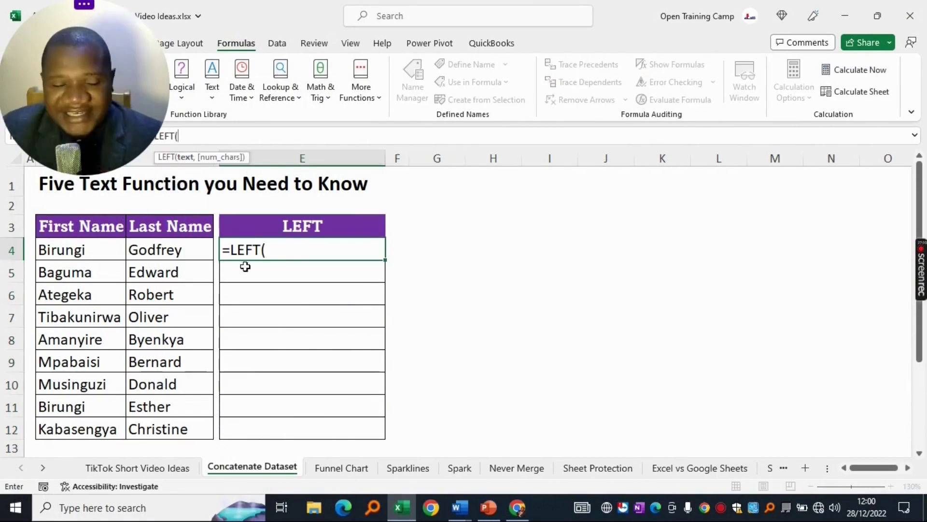
click(161, 249)
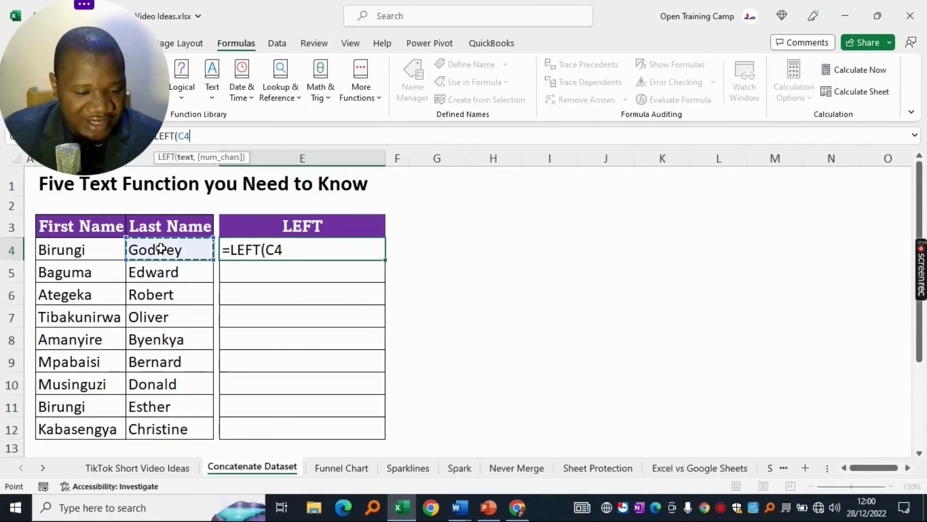
text(,)
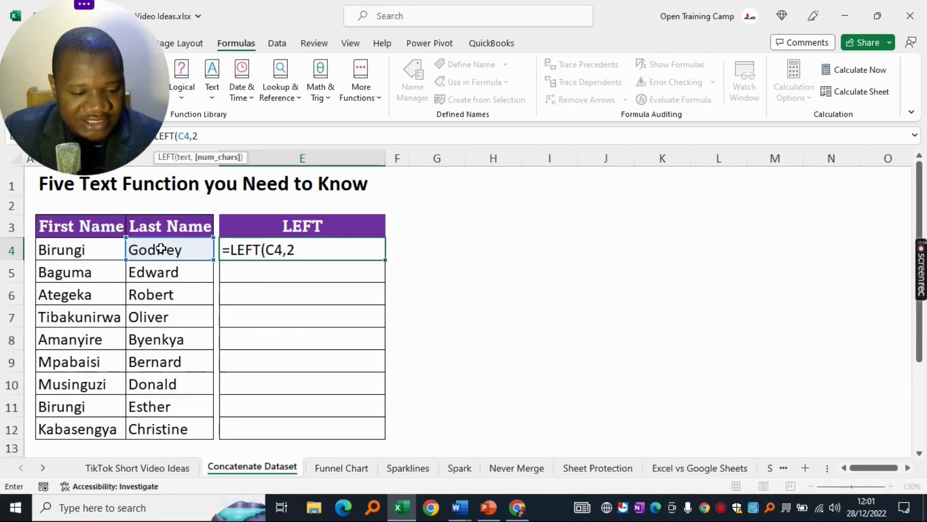
text(2))
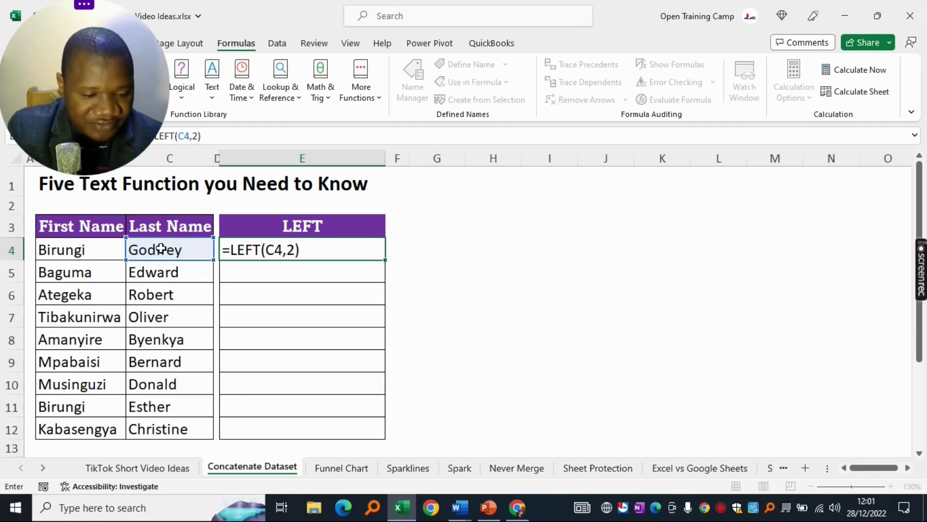
key(Return)
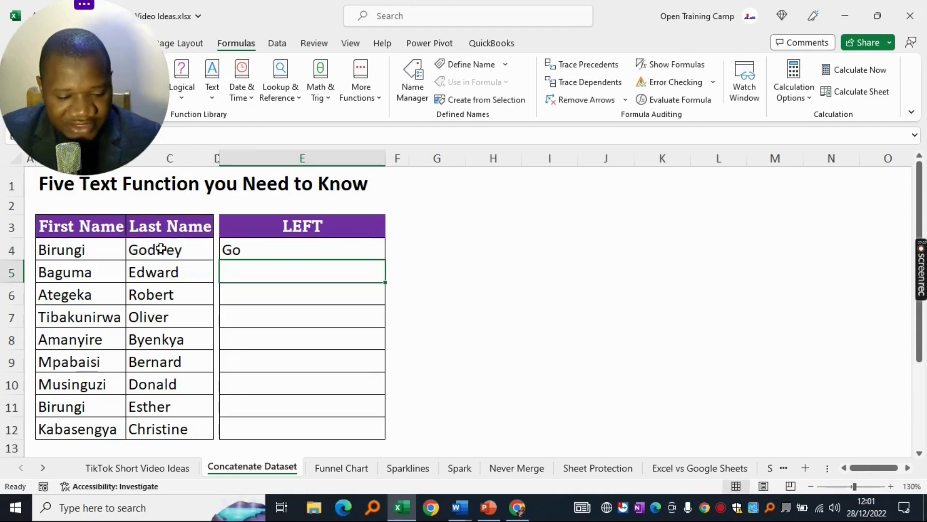
- Review the LEFT formula in E4 and fill it down through E12
click(295, 249)
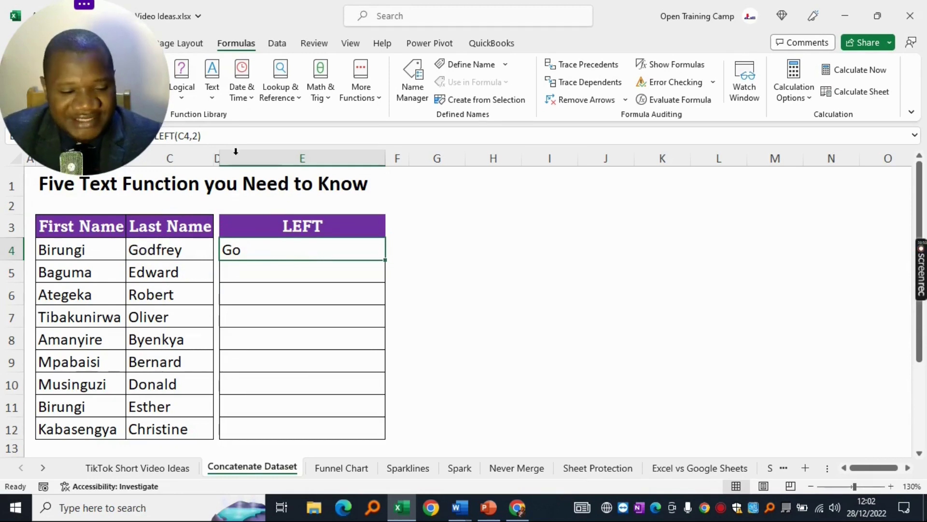
click(219, 135)
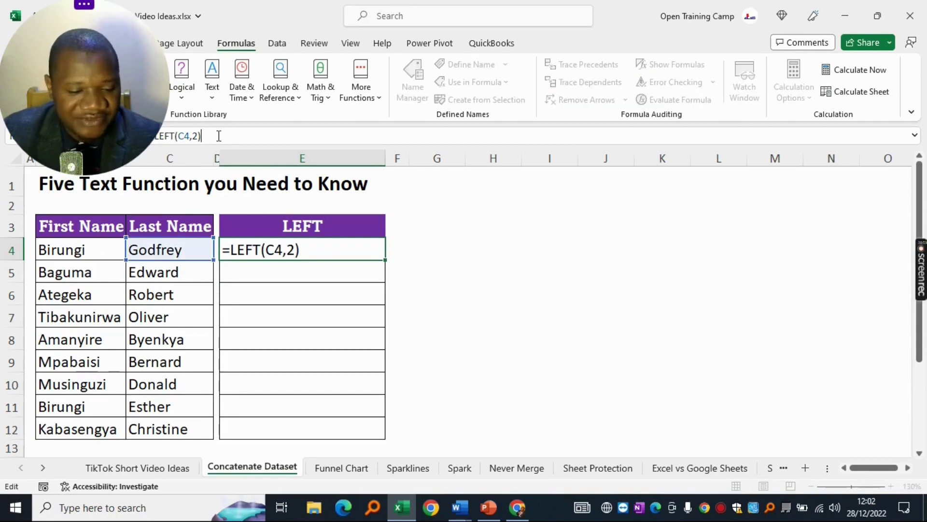
key(Return)
click(302, 245)
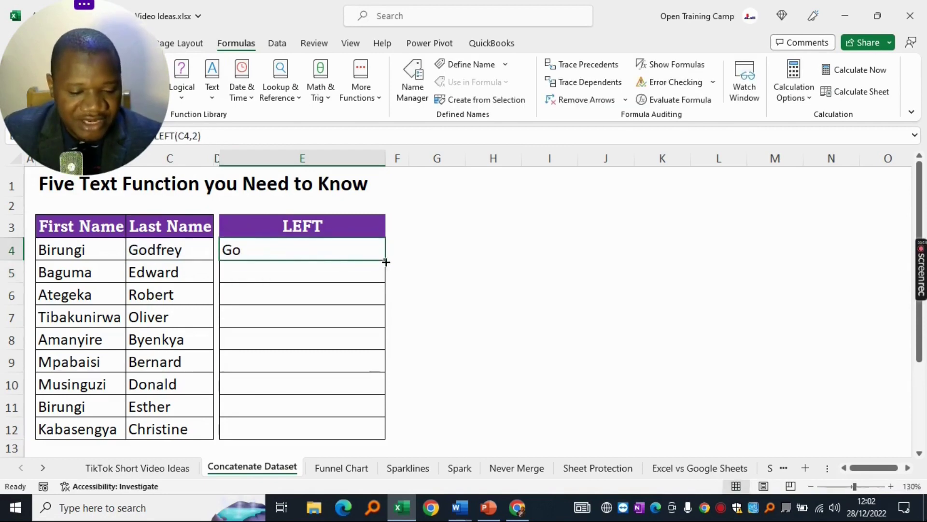
drag(385, 259, 370, 438)
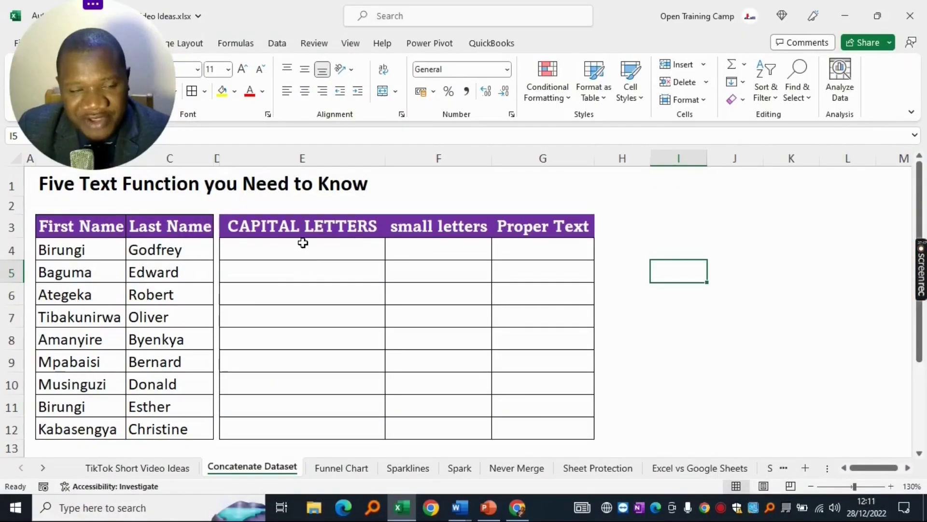
- Enter =UPPER(C4) in E4 under CAPITAL LETTERS to convert the last name to uppercase
drag(156, 256, 158, 424)
click(258, 248)
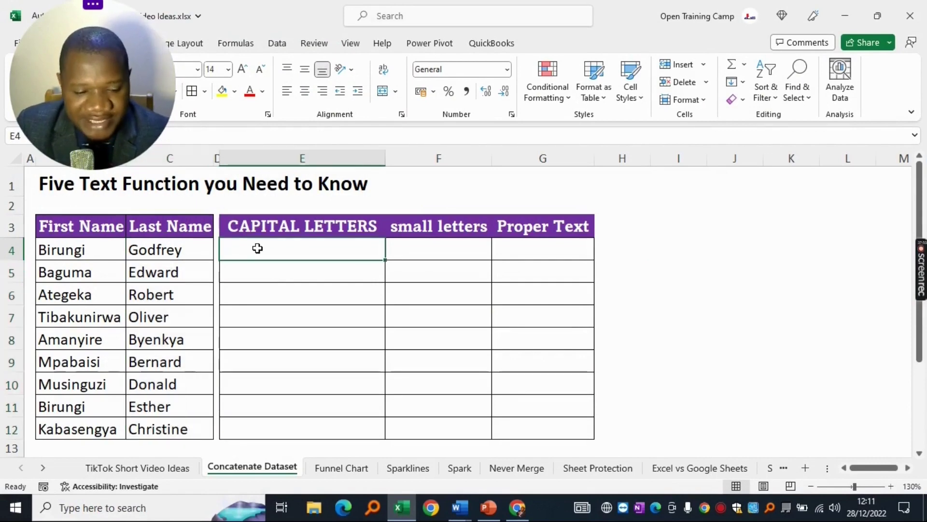
text(=)
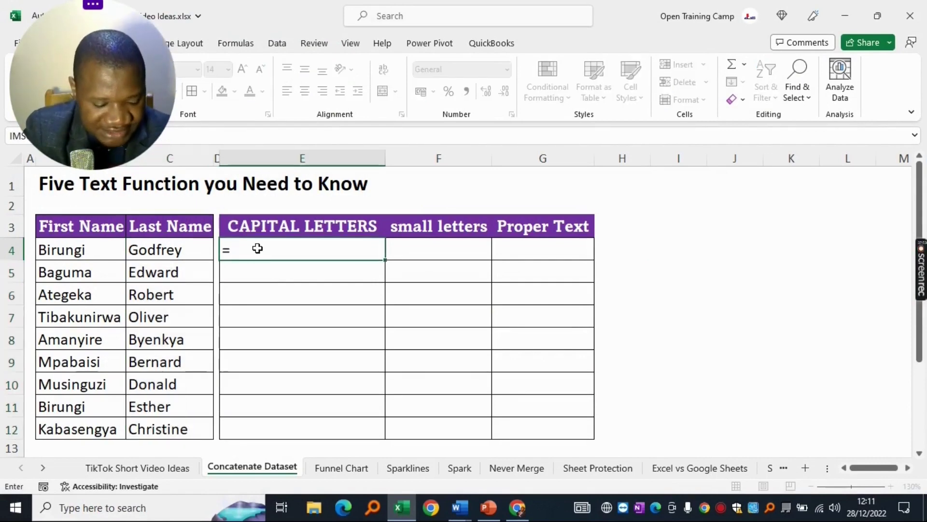
text(uppe)
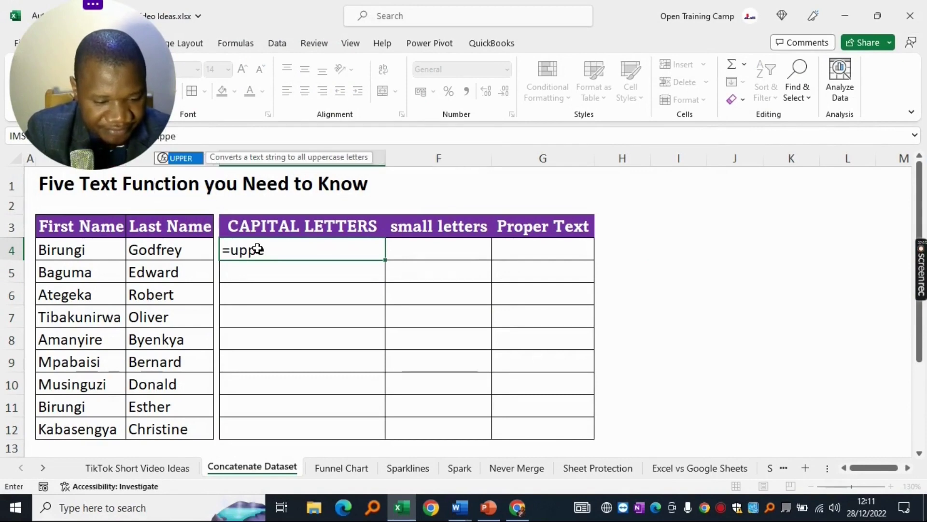
text(r)
key(Tab)
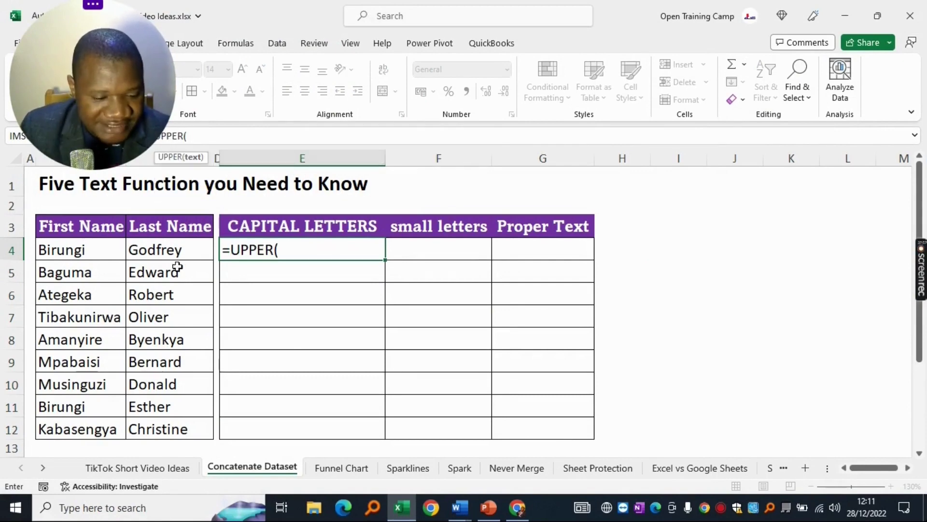
click(163, 251)
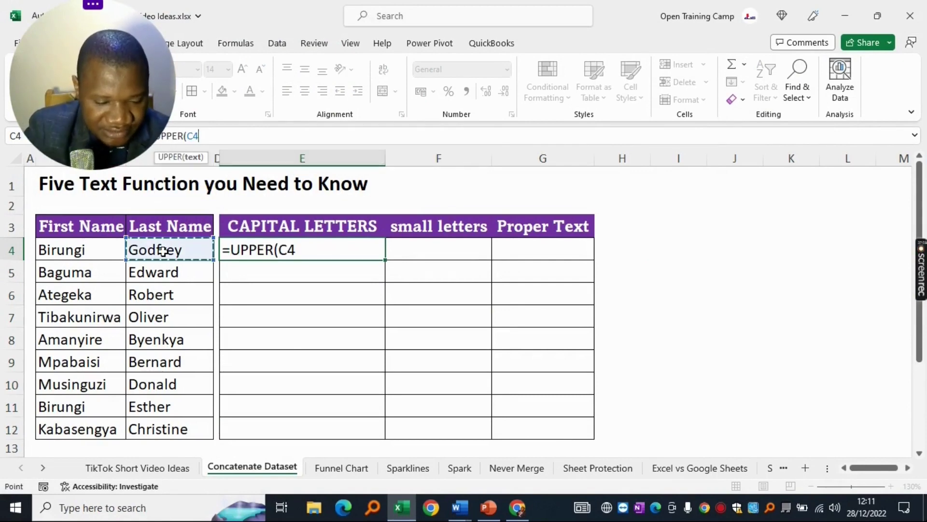
text())
key(Return)
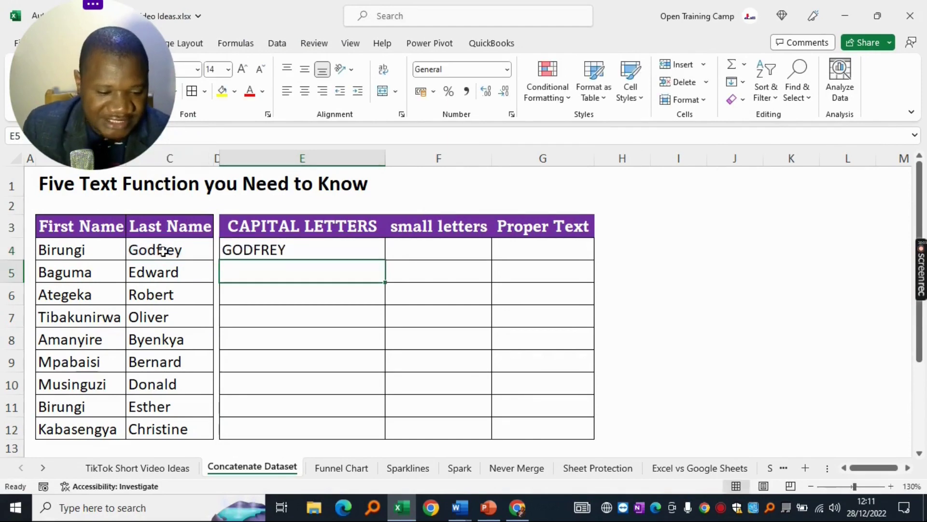
- Fill the UPPER formula from E4 down the CAPITAL LETTERS column to E12
click(261, 251)
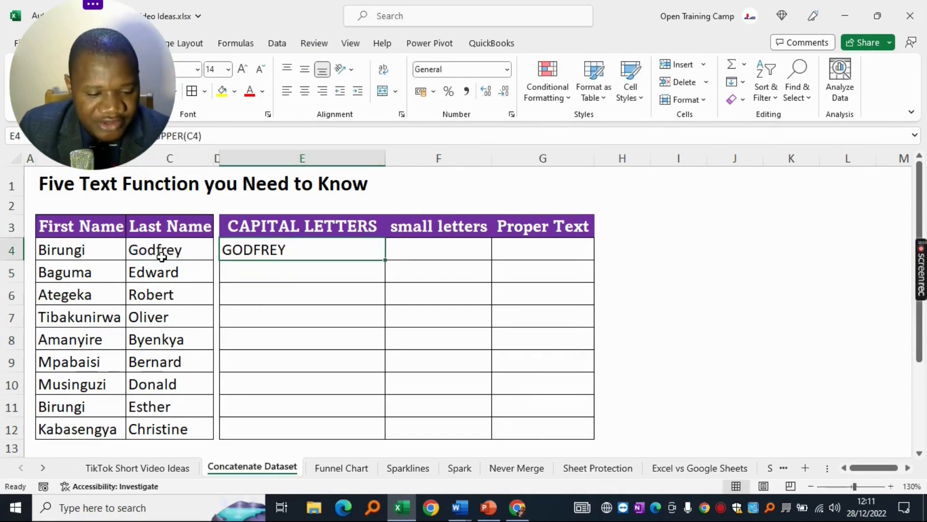
click(151, 251)
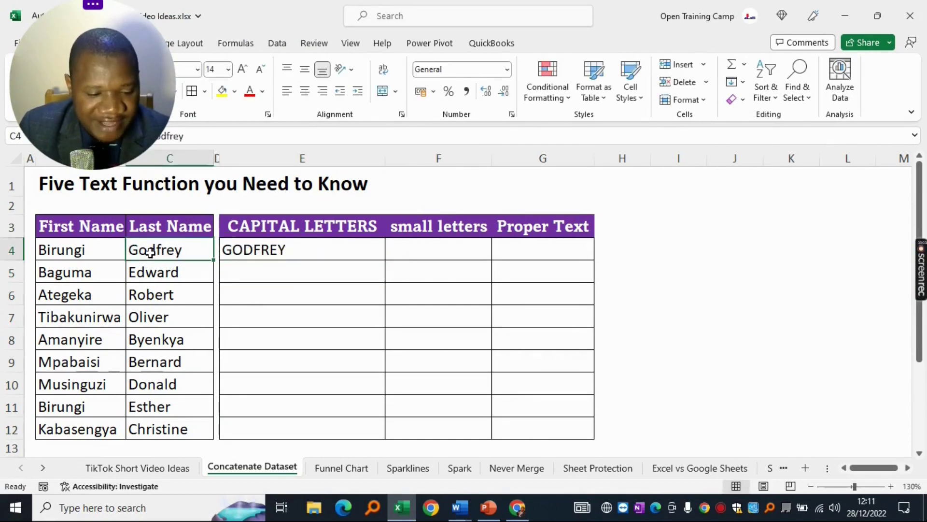
click(289, 252)
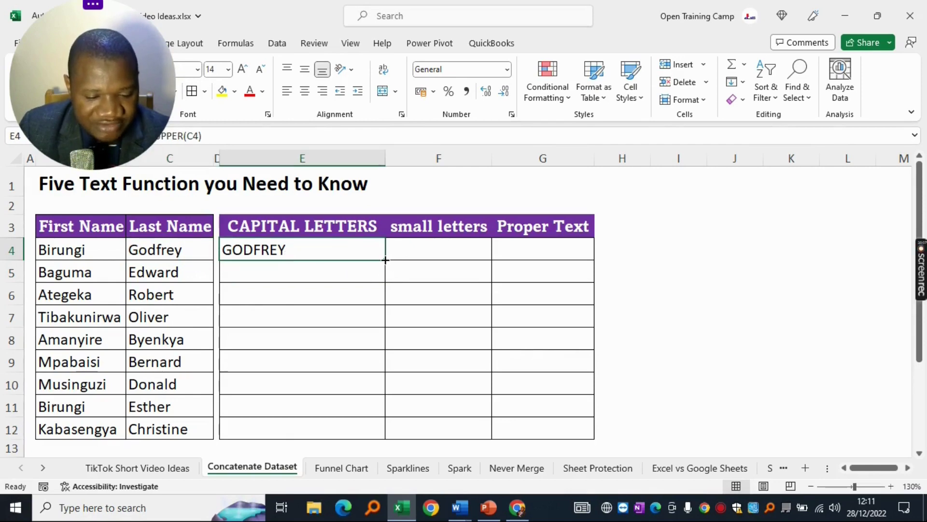
drag(385, 259, 377, 435)
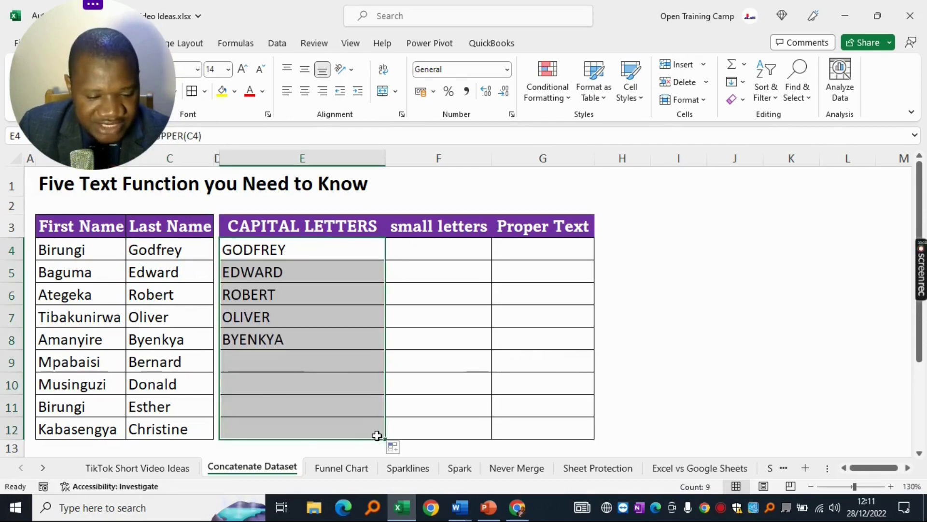
- Enter =LOWER(E4) in F4 under small letters to convert the capitalized last name to lowercase
click(289, 249)
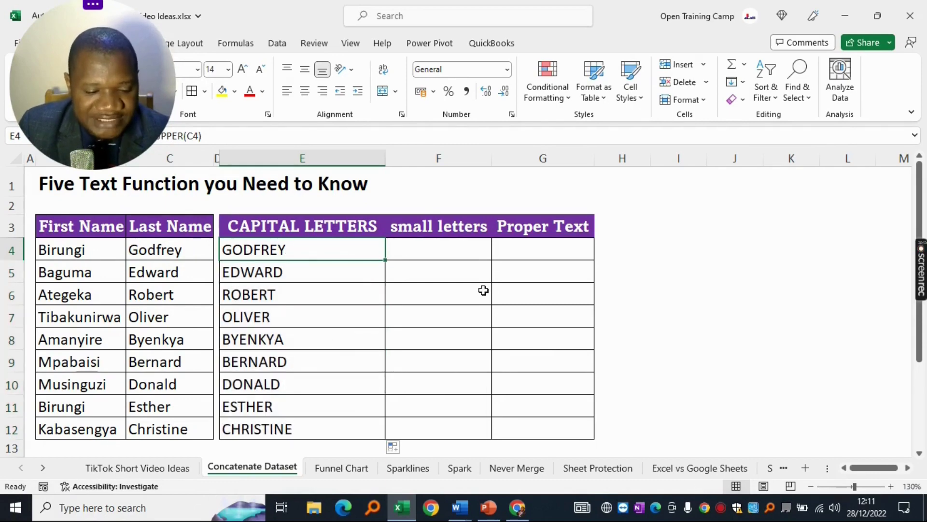
click(429, 248)
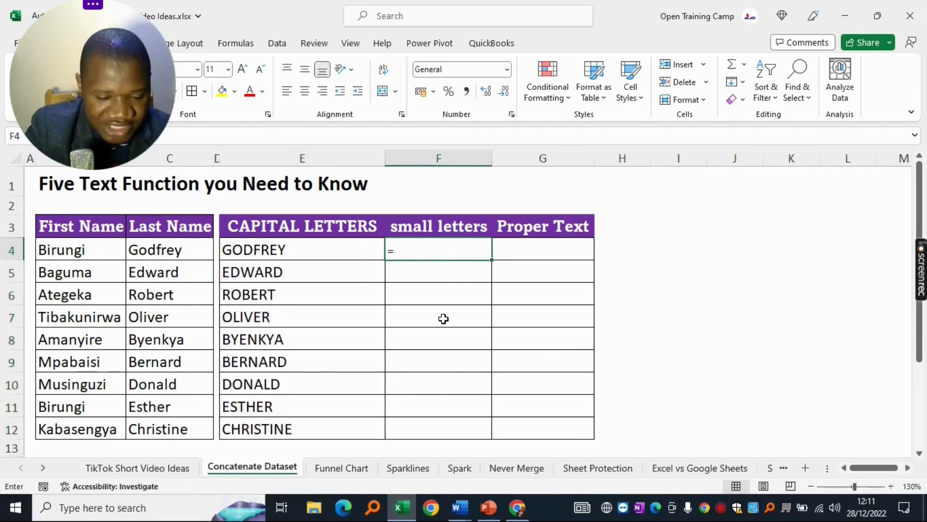
text(=lower)
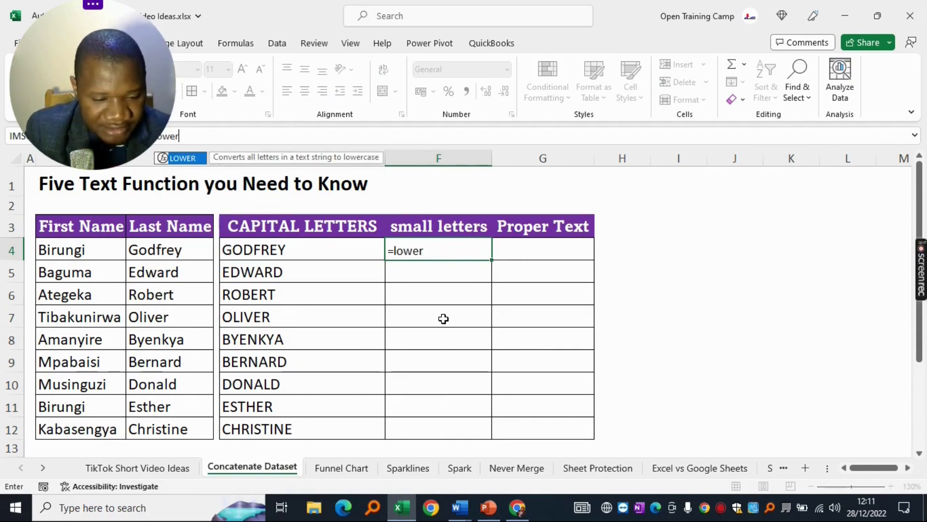
key(Tab)
click(277, 249)
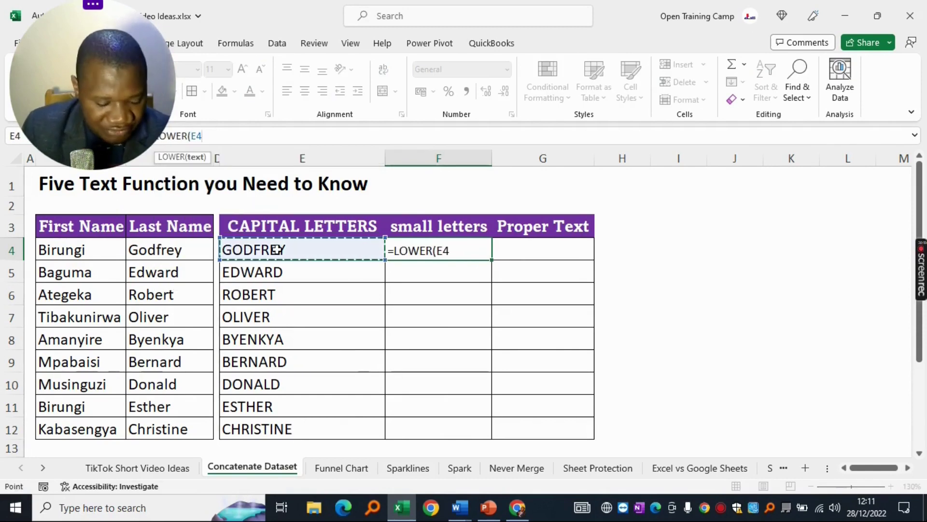
text())
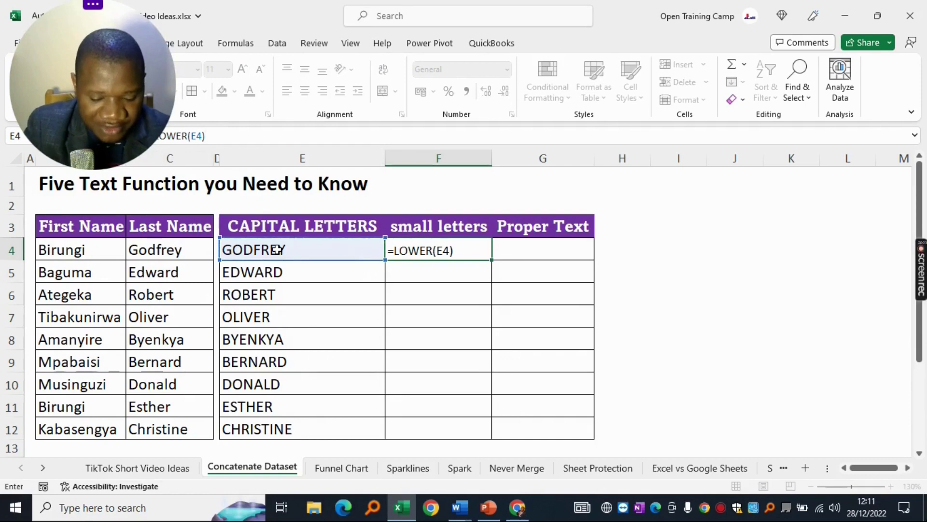
key(Return)
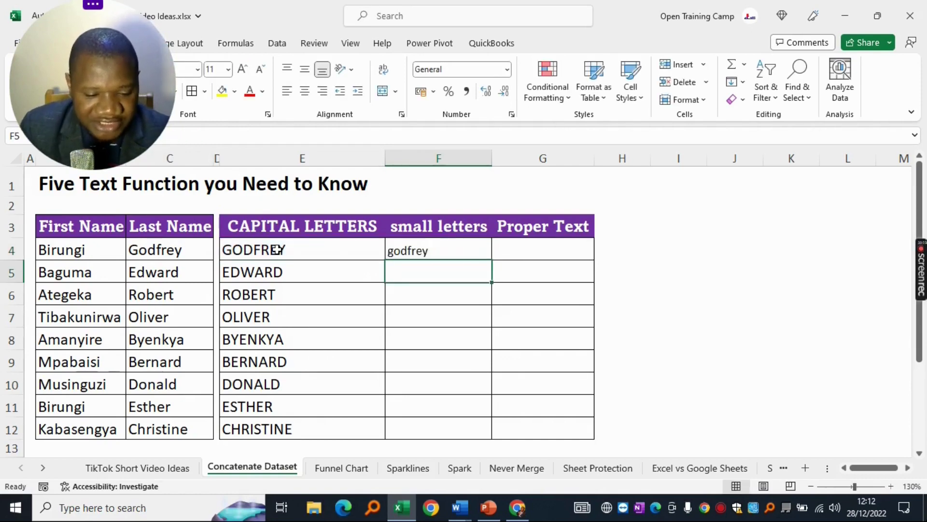
- Fill the LOWER formula from F4 down the small letters column to F12
click(418, 250)
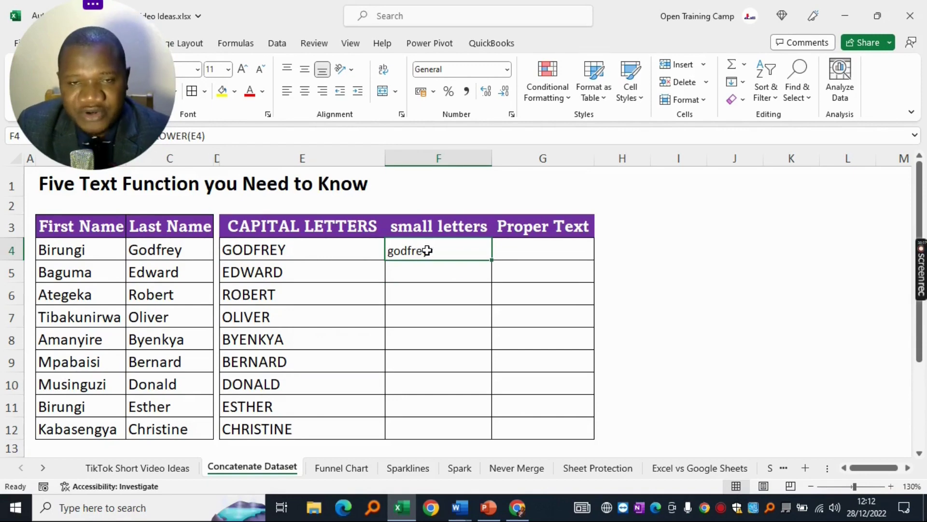
drag(492, 259, 476, 437)
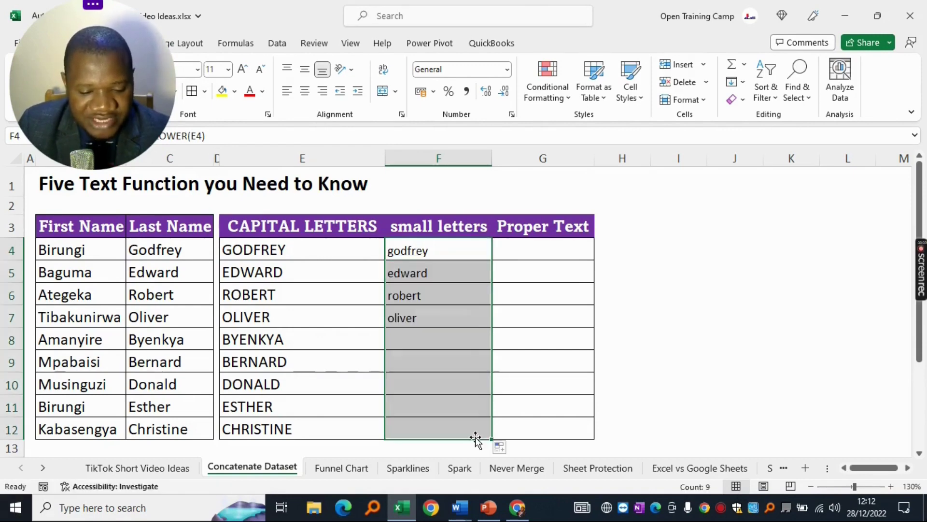
click(676, 271)
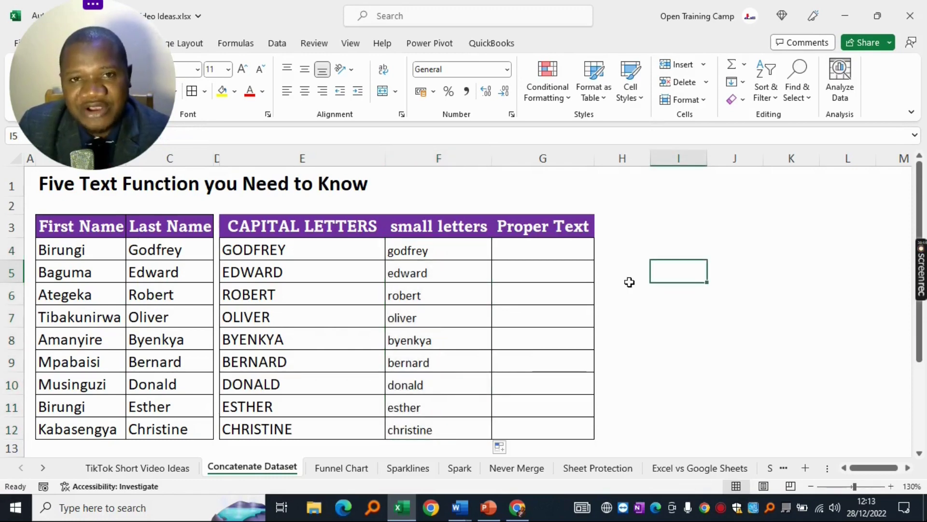
- Enter =PROPER(F4) in G4 under Proper Text to capitalize only the first letter of the lowercase name
click(424, 244)
click(533, 245)
text(=)
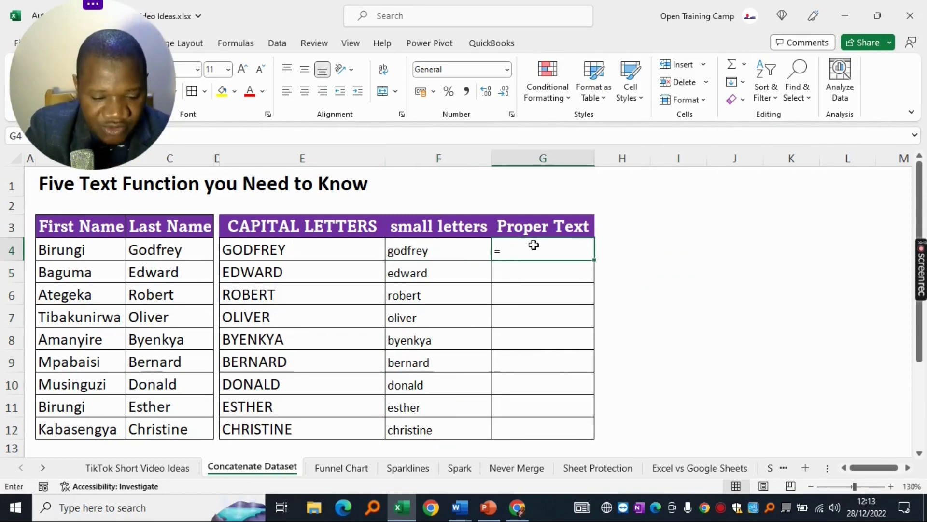
text(proper)
key(Tab)
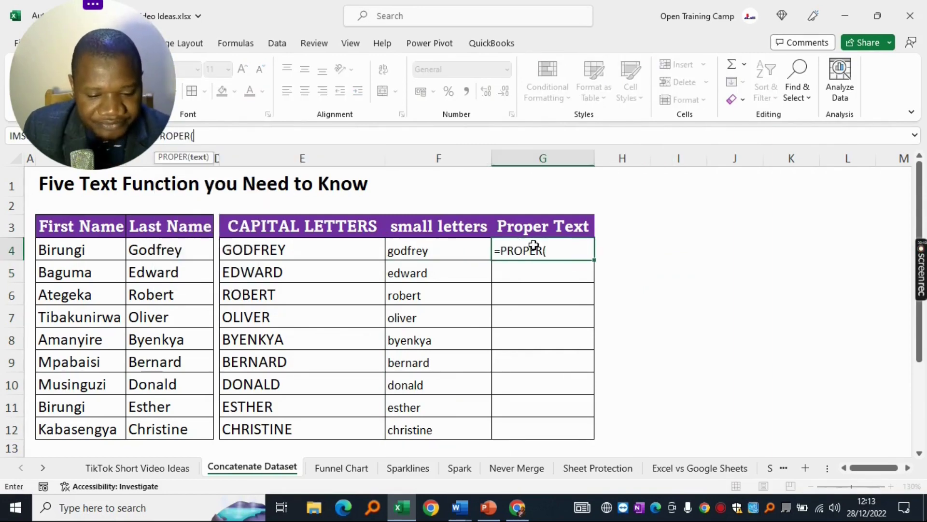
click(428, 251)
text())
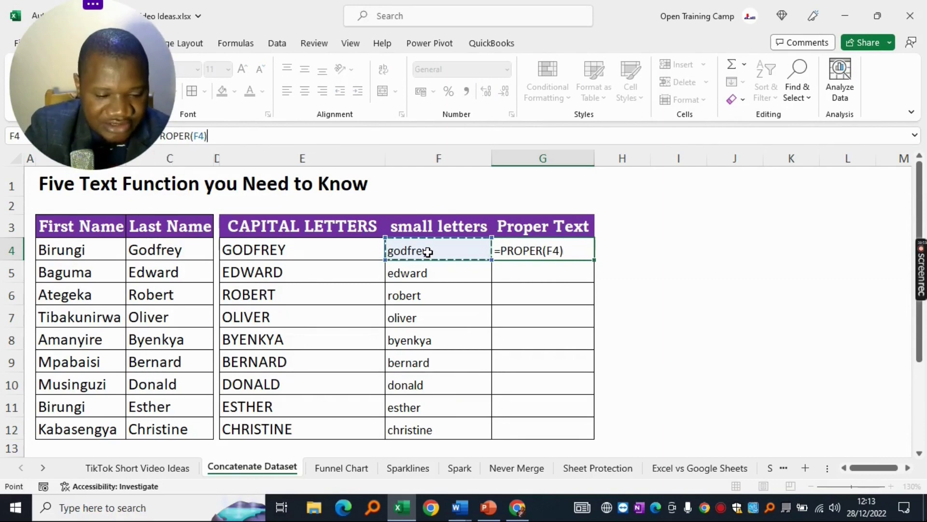
key(Return)
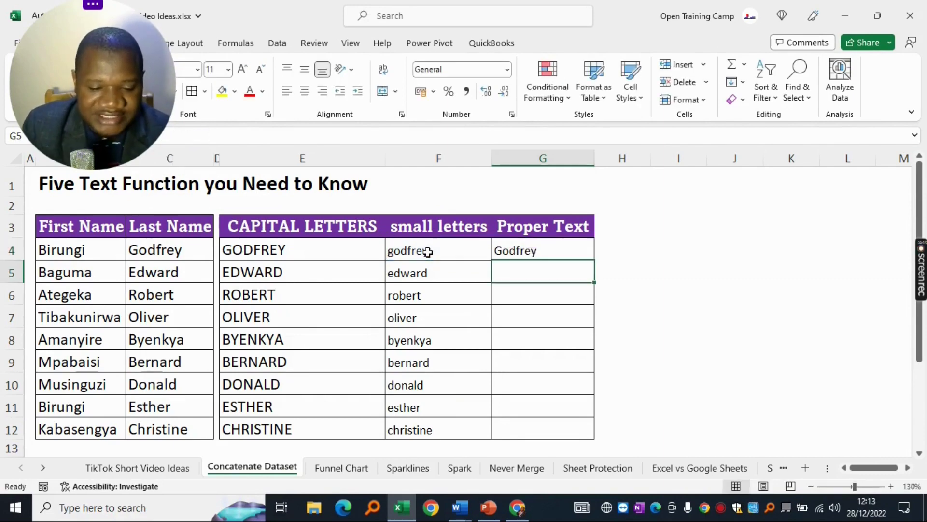
- Compare F4 with G4, and fill the PROPER formula down the Proper Text column to G12
click(419, 255)
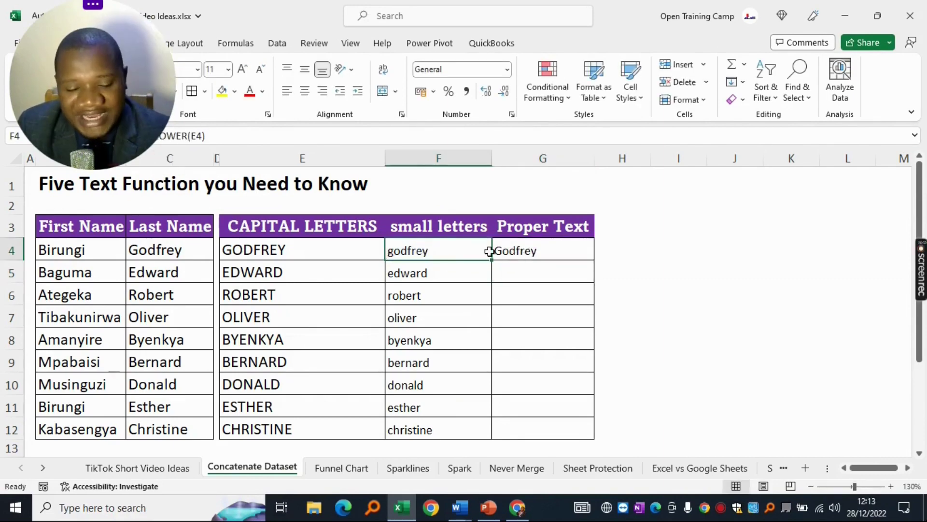
click(529, 250)
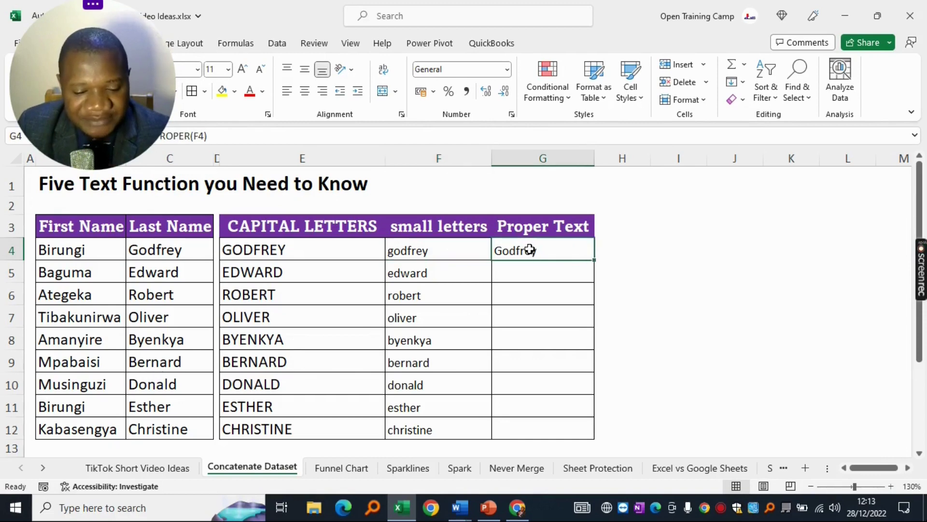
drag(595, 260, 590, 440)
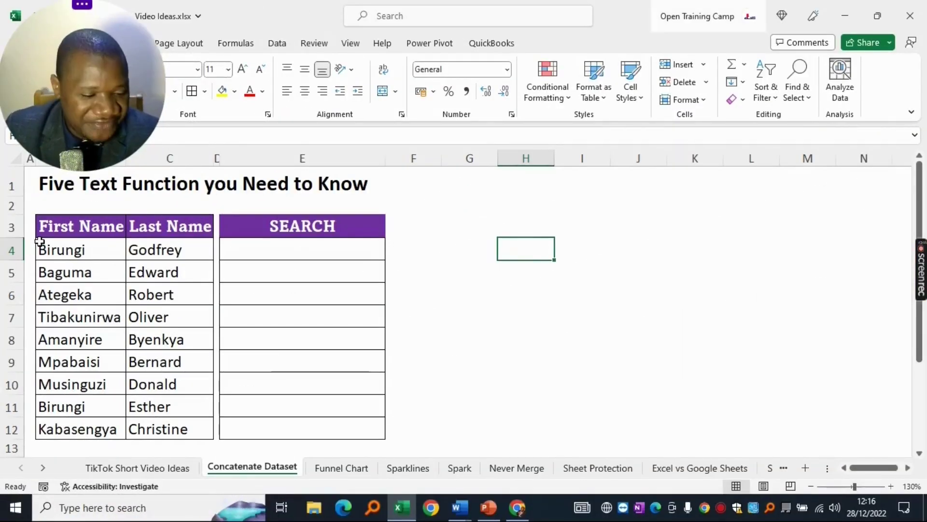
- Enter =SEARCH("d",C4) in E4 under SEARCH to find the position of the letter d in the last name
click(174, 250)
click(284, 252)
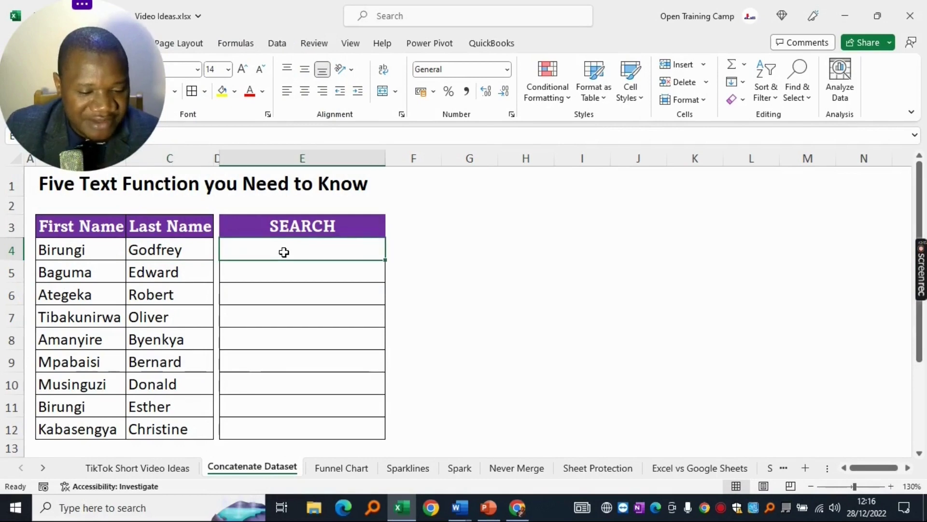
text(=S)
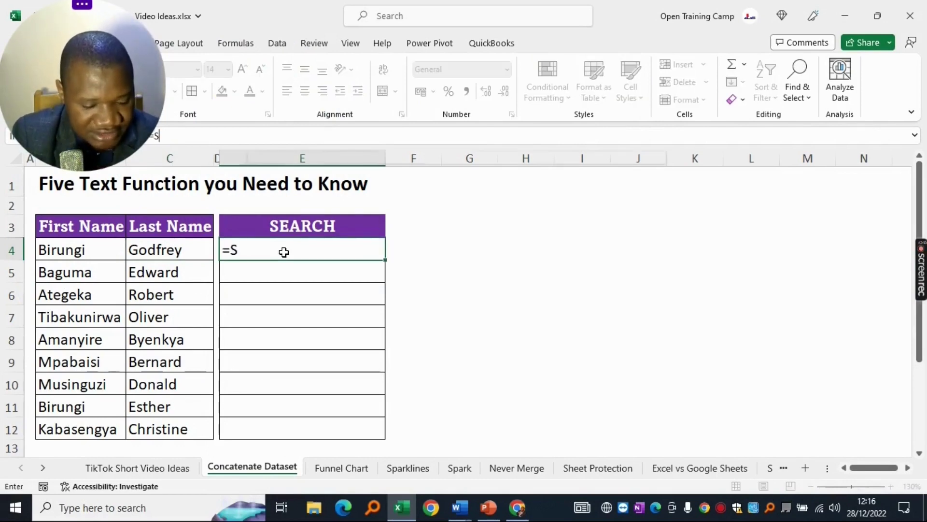
text(EARCH()
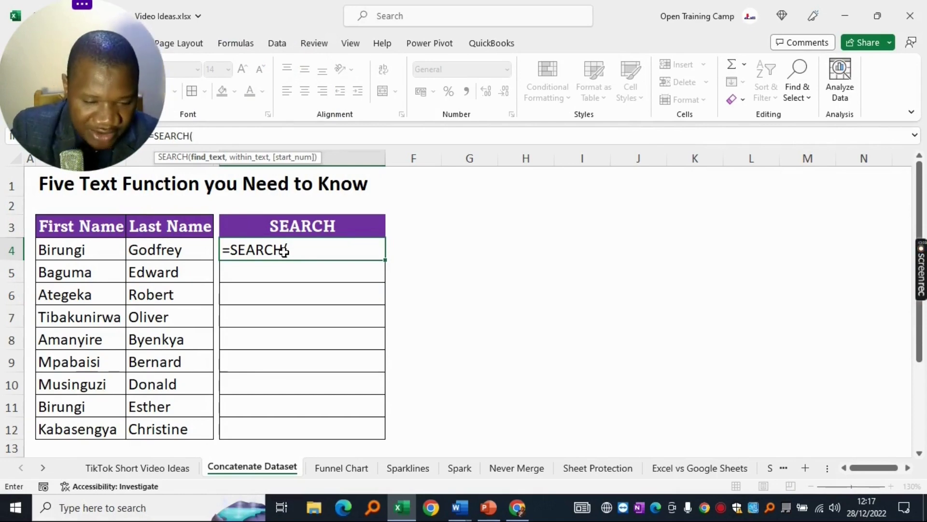
text("d)
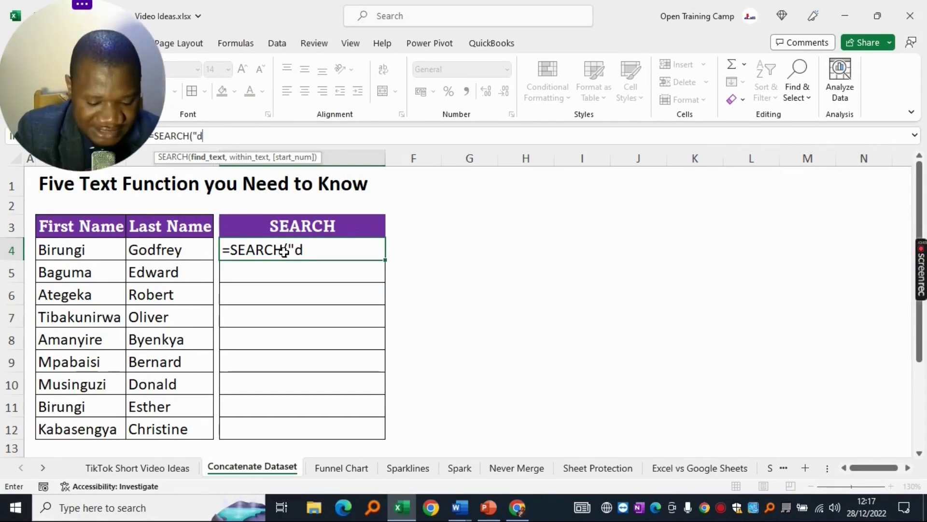
text(")
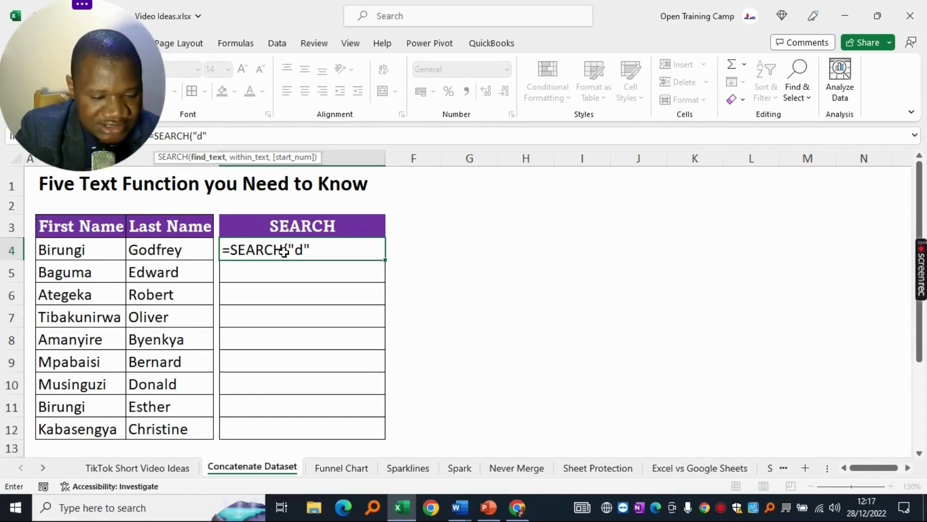
text(,)
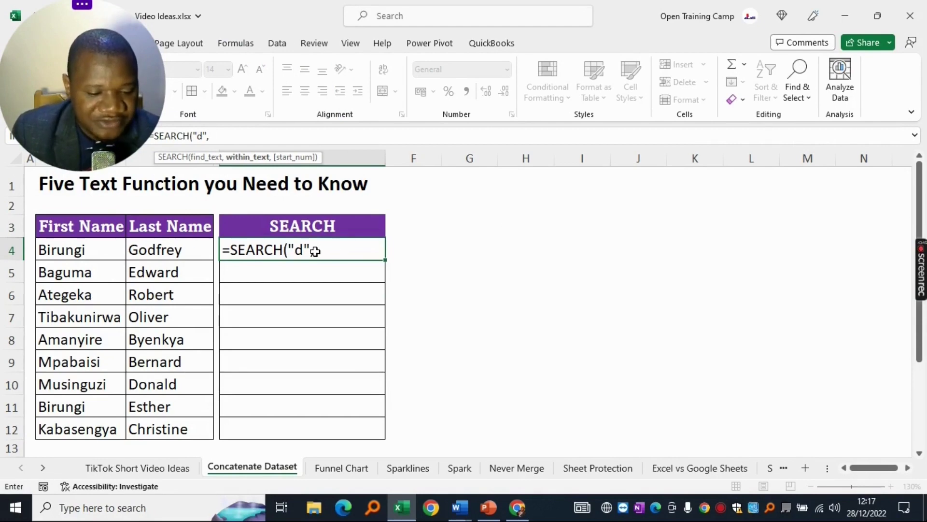
click(164, 249)
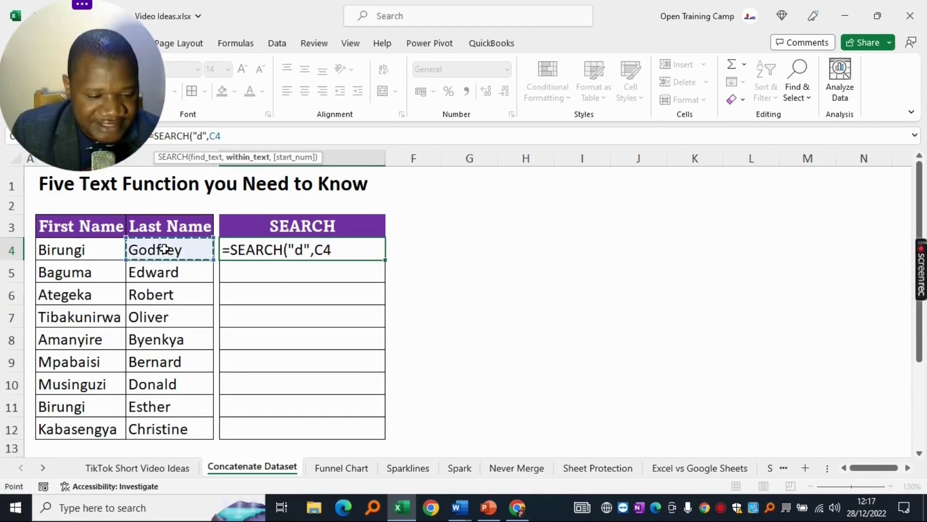
text())
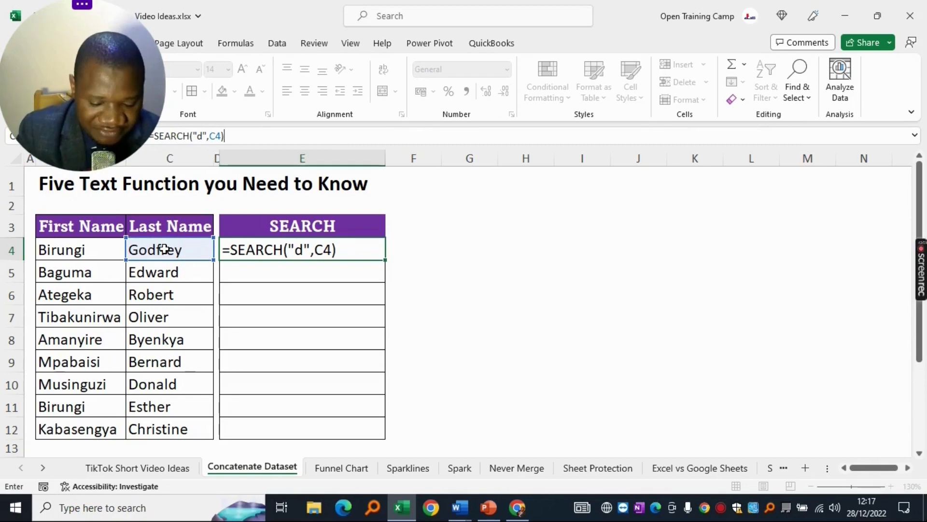
key(Return)
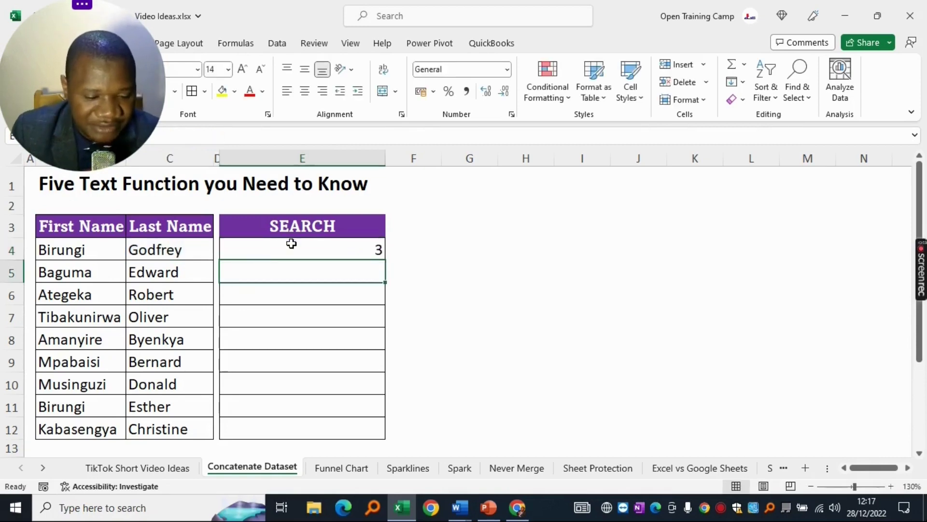
- Check the SEARCH result in E4 against the last name in C4, and fill the formula down to E5
click(292, 242)
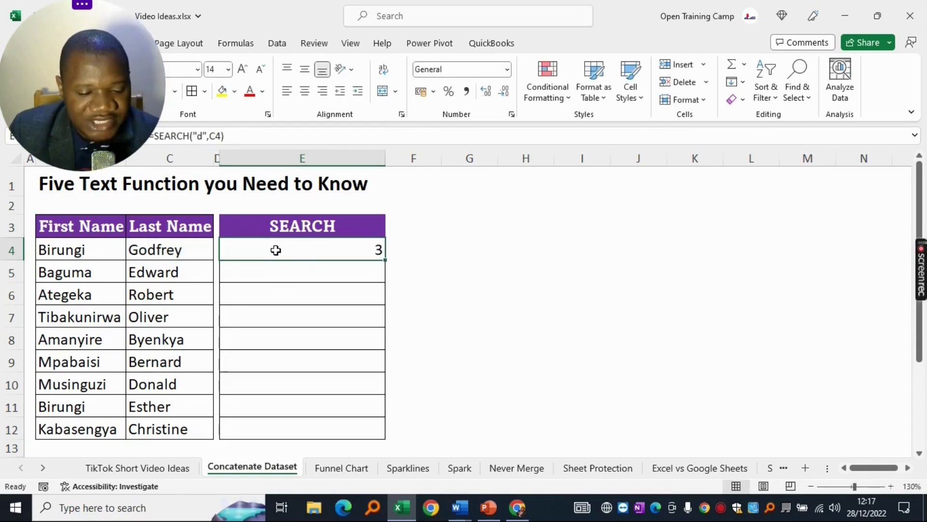
click(163, 249)
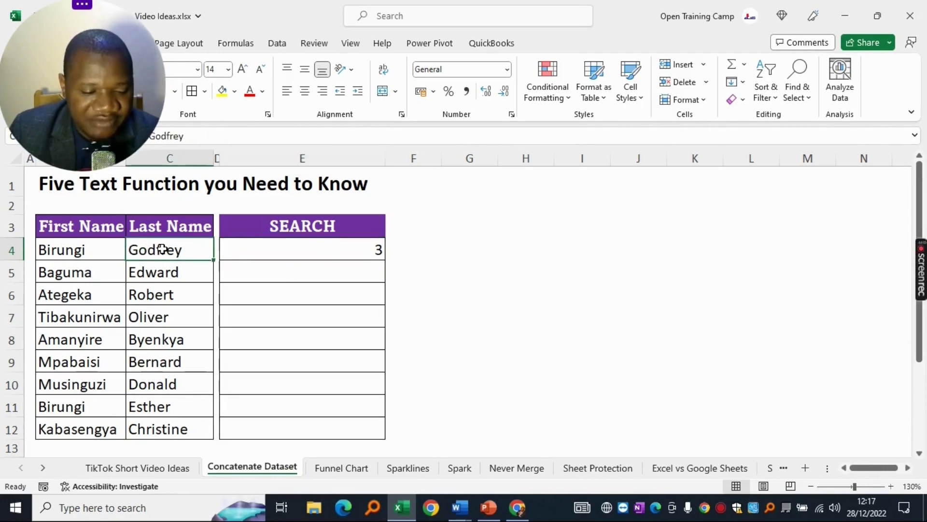
click(379, 255)
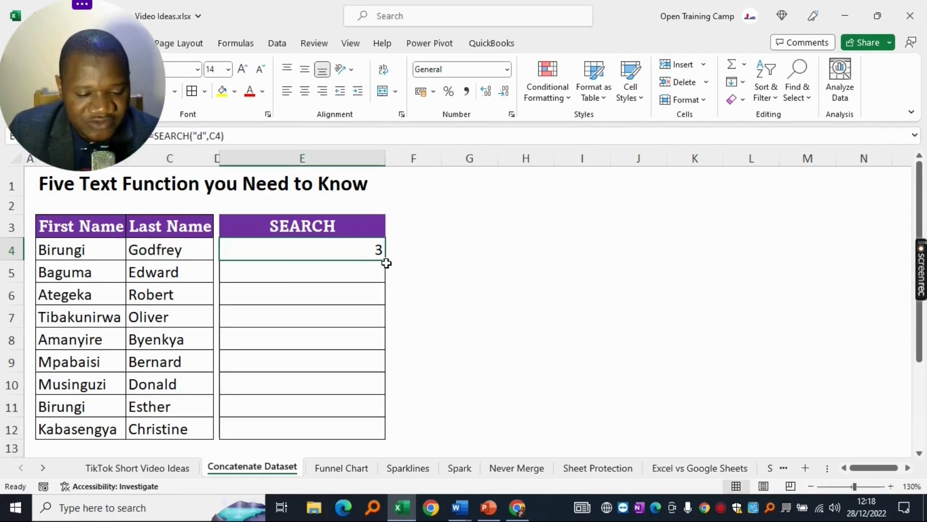
drag(386, 260, 387, 276)
click(315, 275)
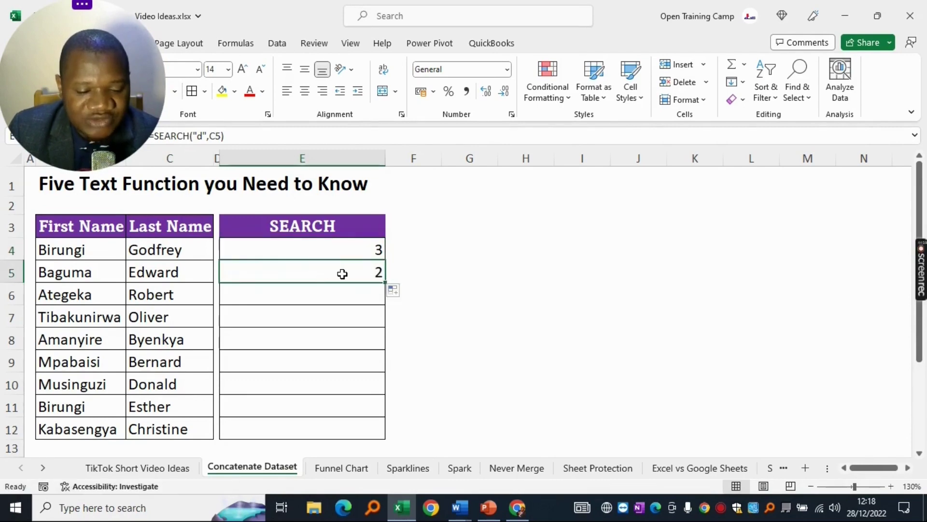